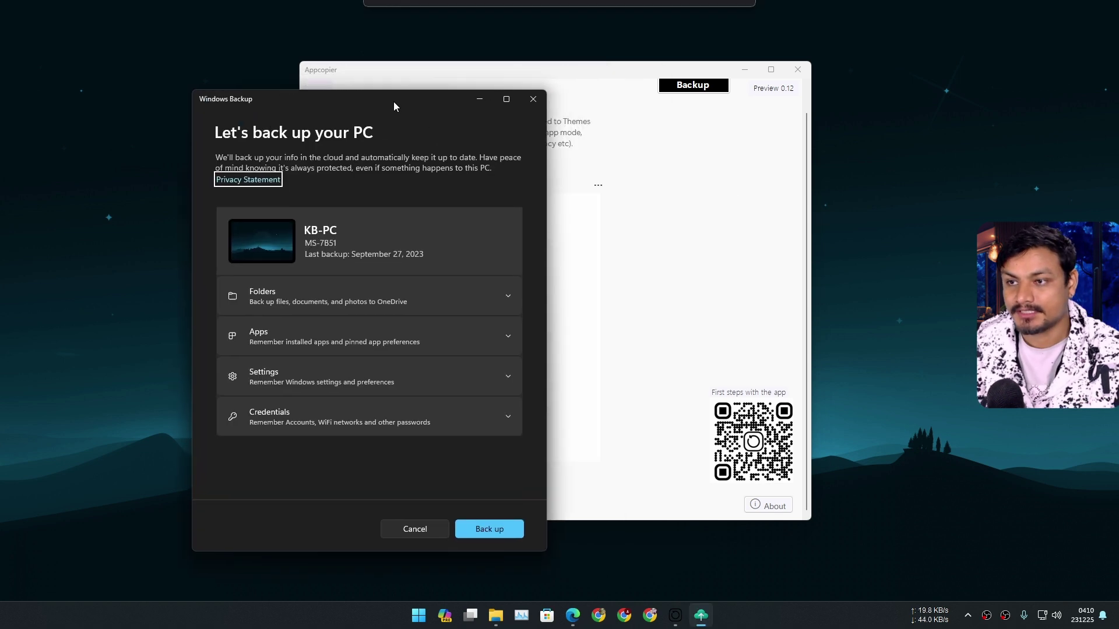
# Review the Folders, Settings and Credentials sections of Windows Backup, then close the dialog
pyautogui.moveTo(393, 102); pyautogui.dragTo(498, 67)
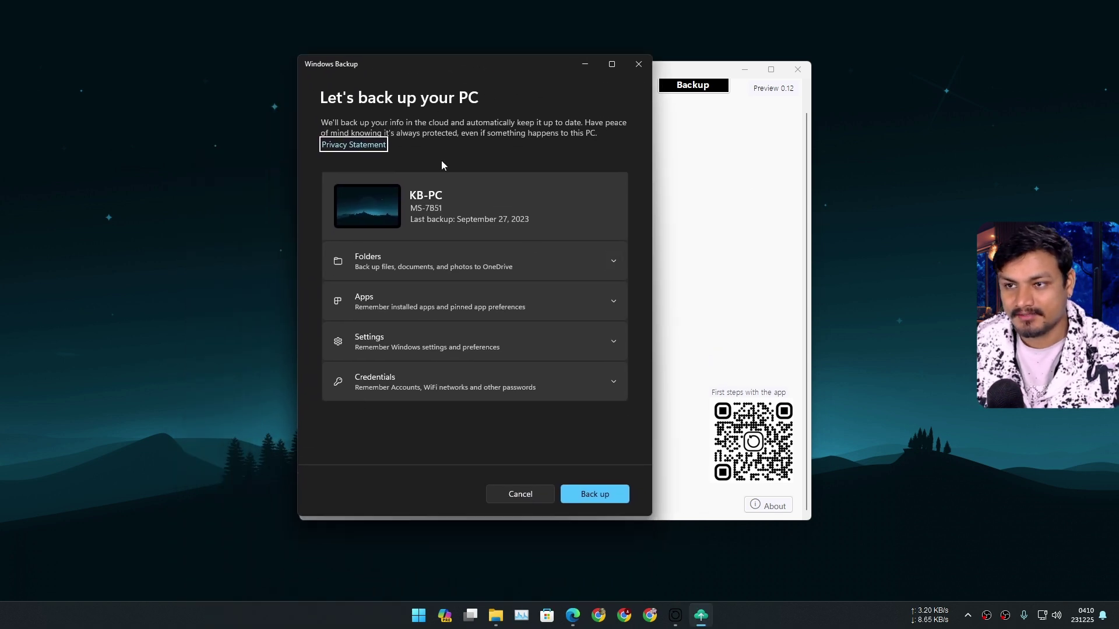
pyautogui.click(560, 261)
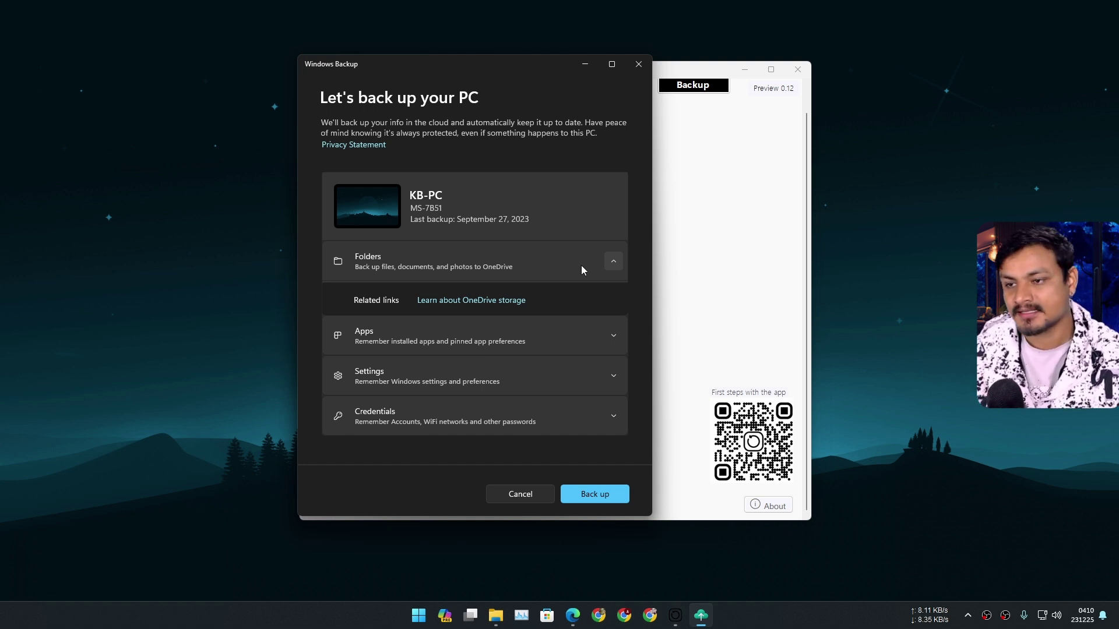
pyautogui.click(613, 394)
pyautogui.click(616, 430)
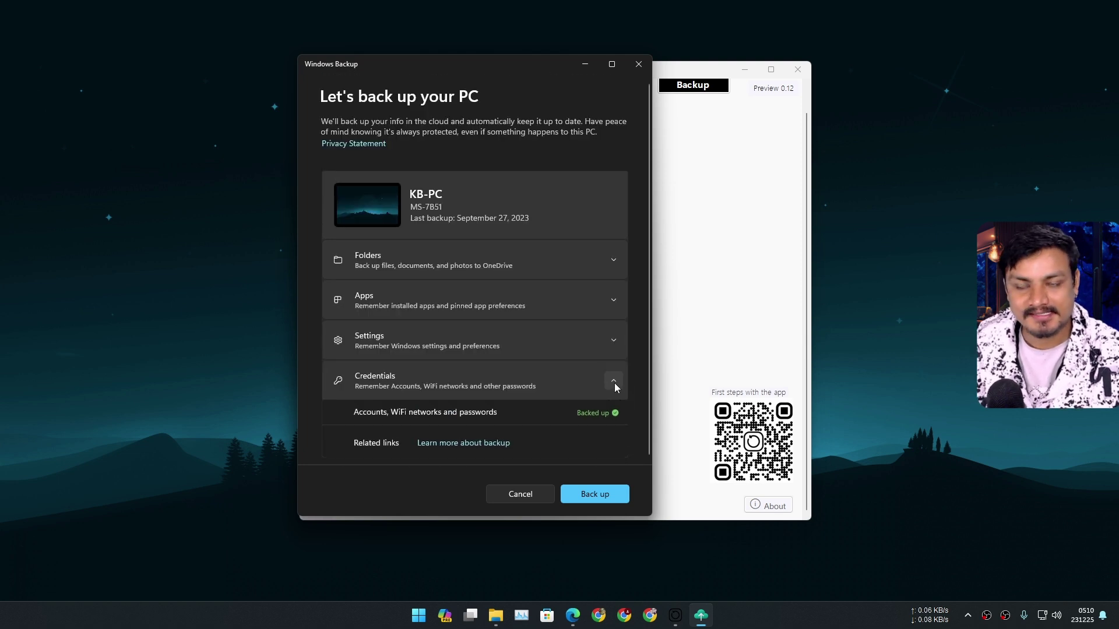
pyautogui.click(614, 383)
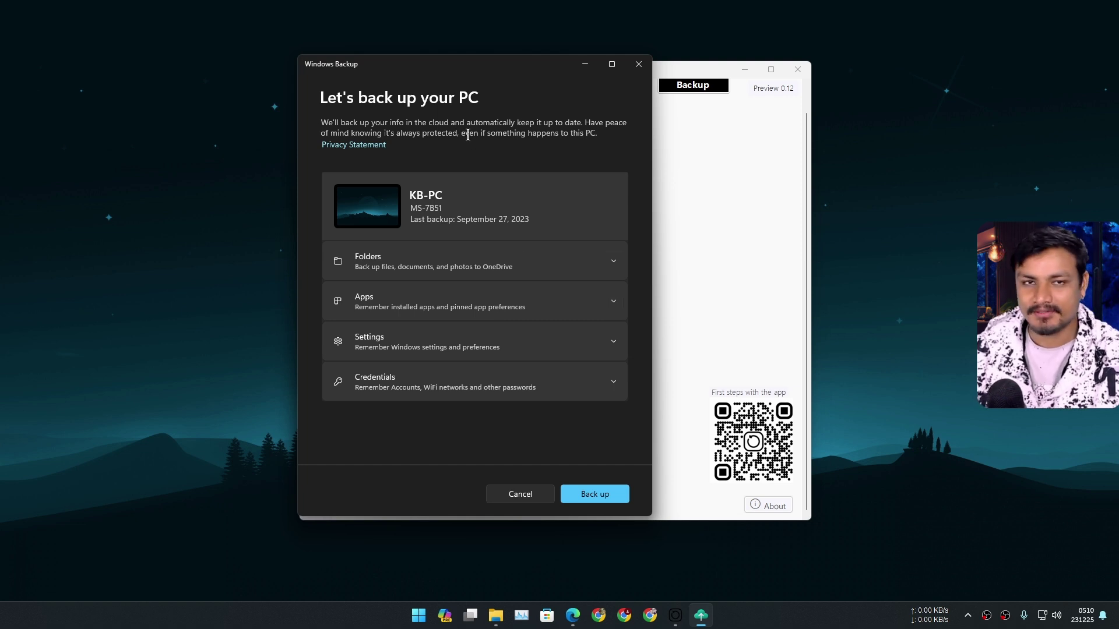
pyautogui.click(637, 67)
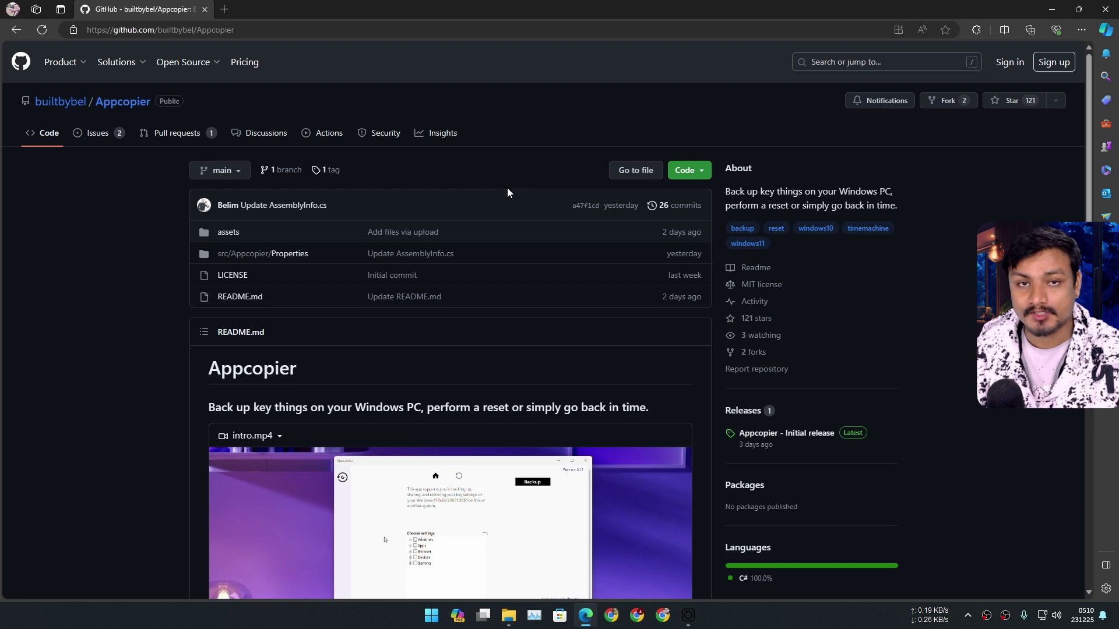
pyautogui.click(786, 432)
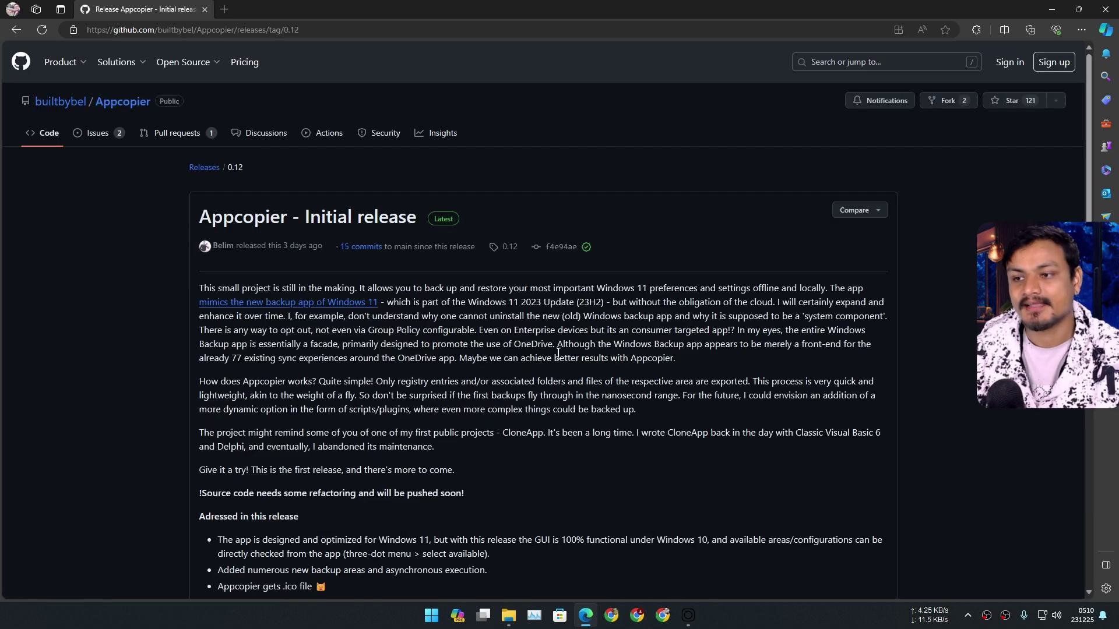
pyautogui.scroll(-1, 558, 343)
pyautogui.scroll(-4, 549, 324)
pyautogui.scroll(-3, 505, 302)
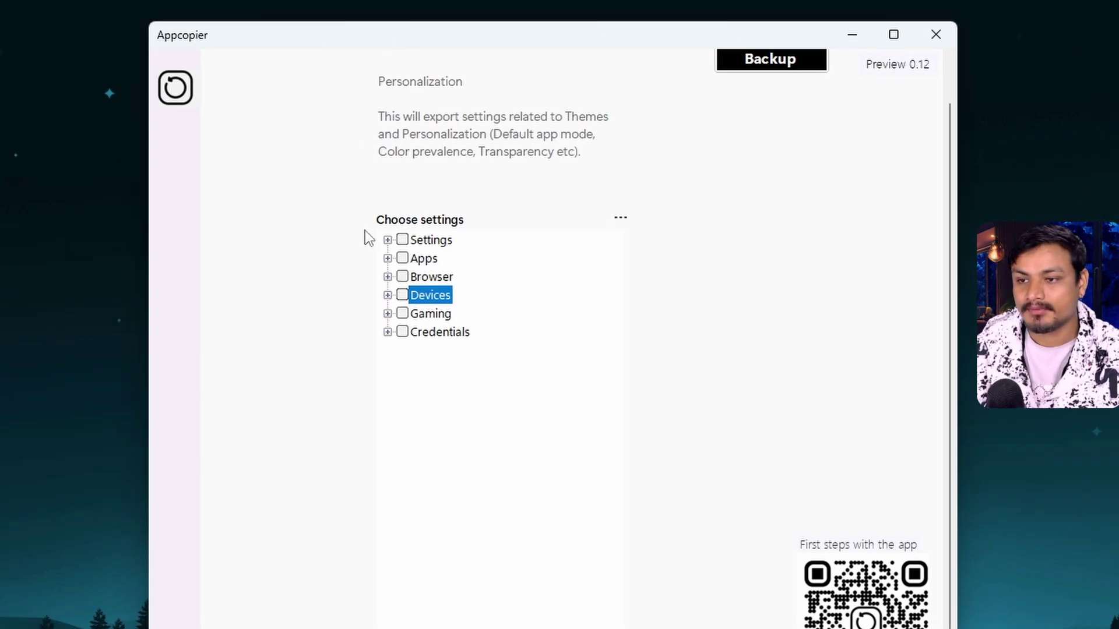
# Expand the Settings group and toggle Personalization, Visual Effects and Taskbar, leaving them unchecked
pyautogui.click(387, 239)
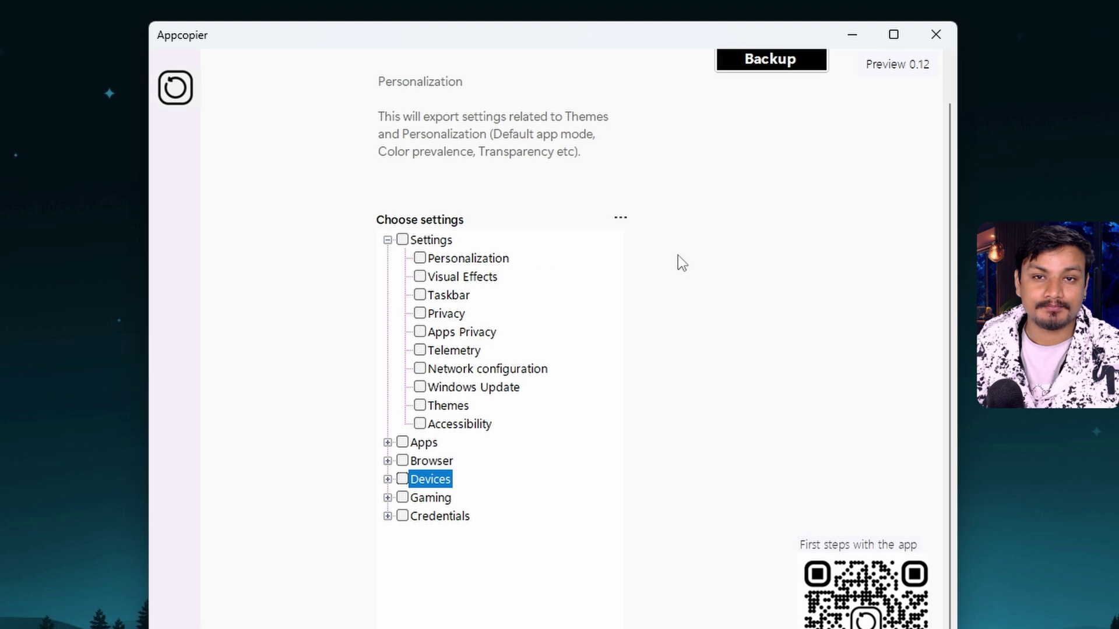
pyautogui.click(420, 259)
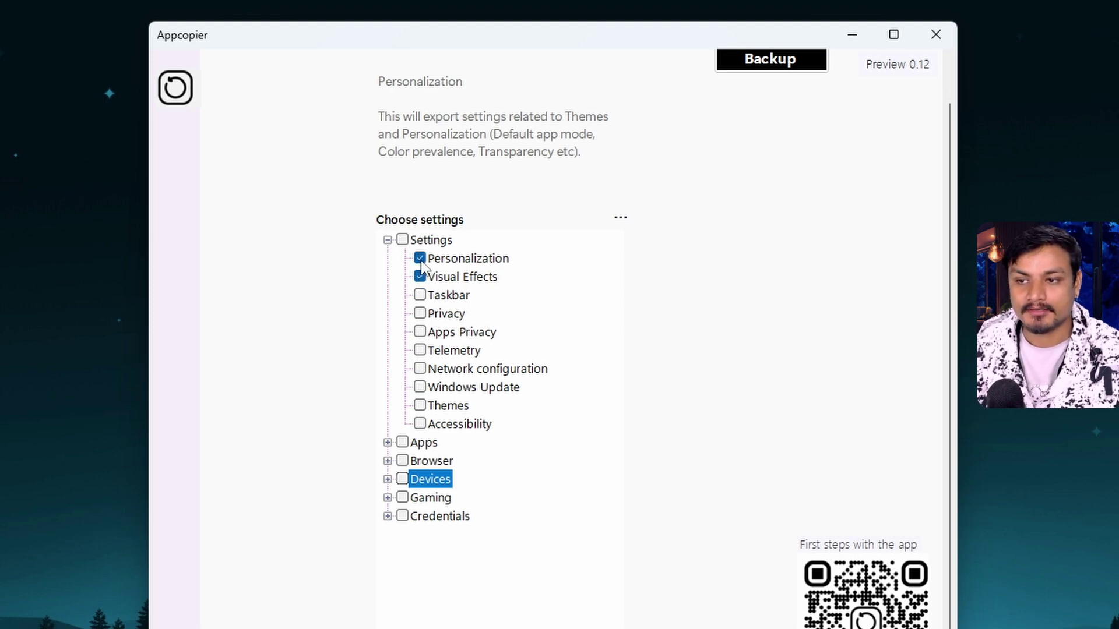
pyautogui.click(420, 258)
pyautogui.click(420, 277)
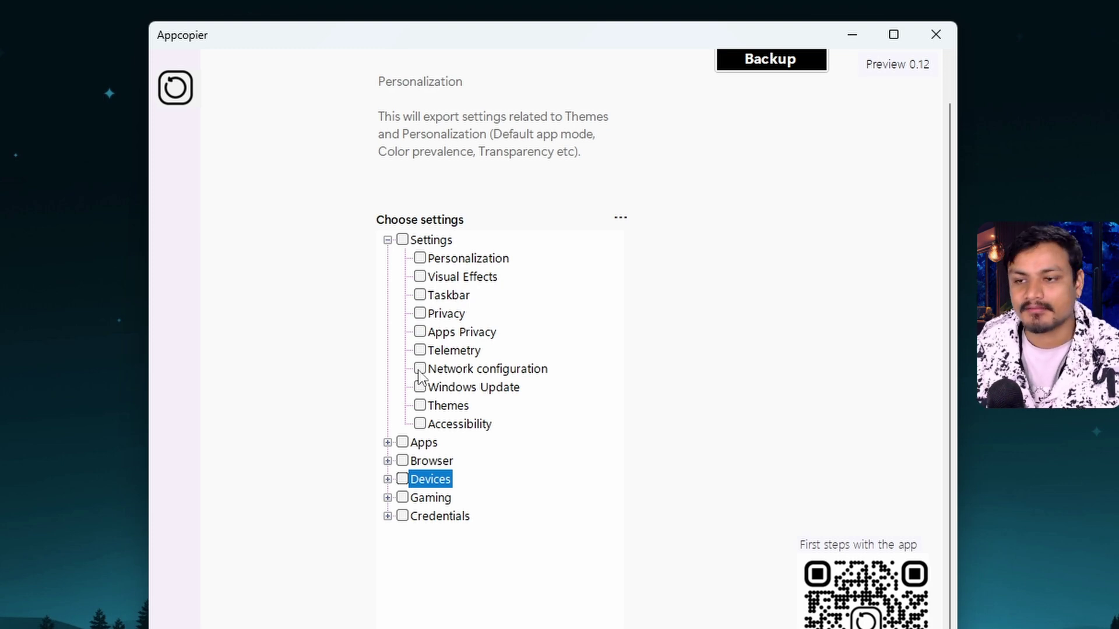
# Expand Apps, Browser and Devices to read the 7-Zip, Microsoft Edge and Printers descriptions, nothing checked
pyautogui.click(436, 444)
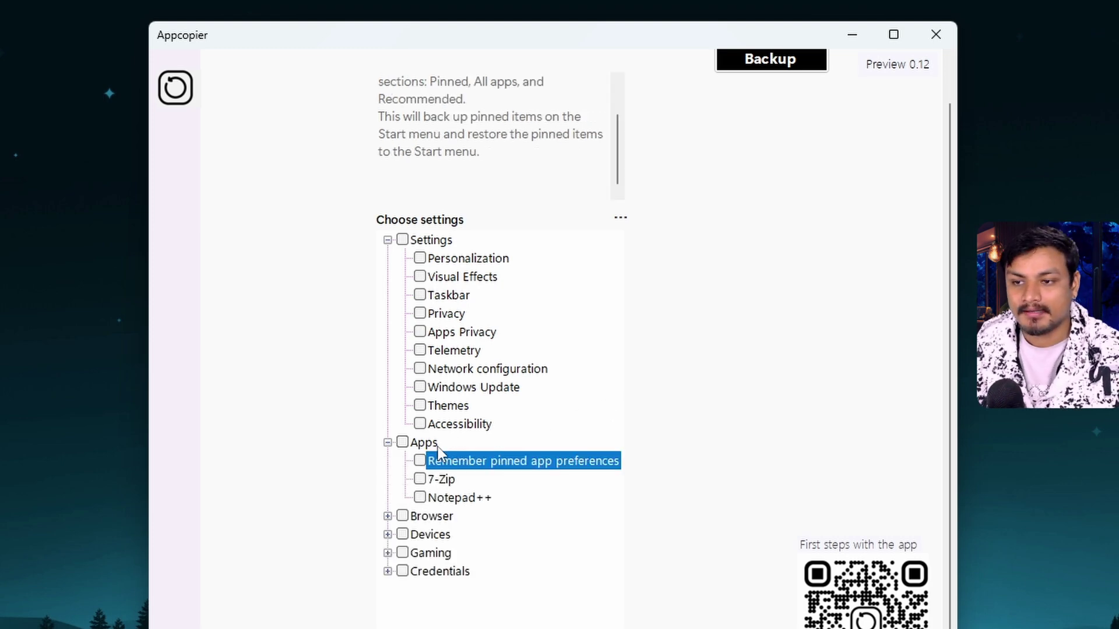
pyautogui.click(431, 482)
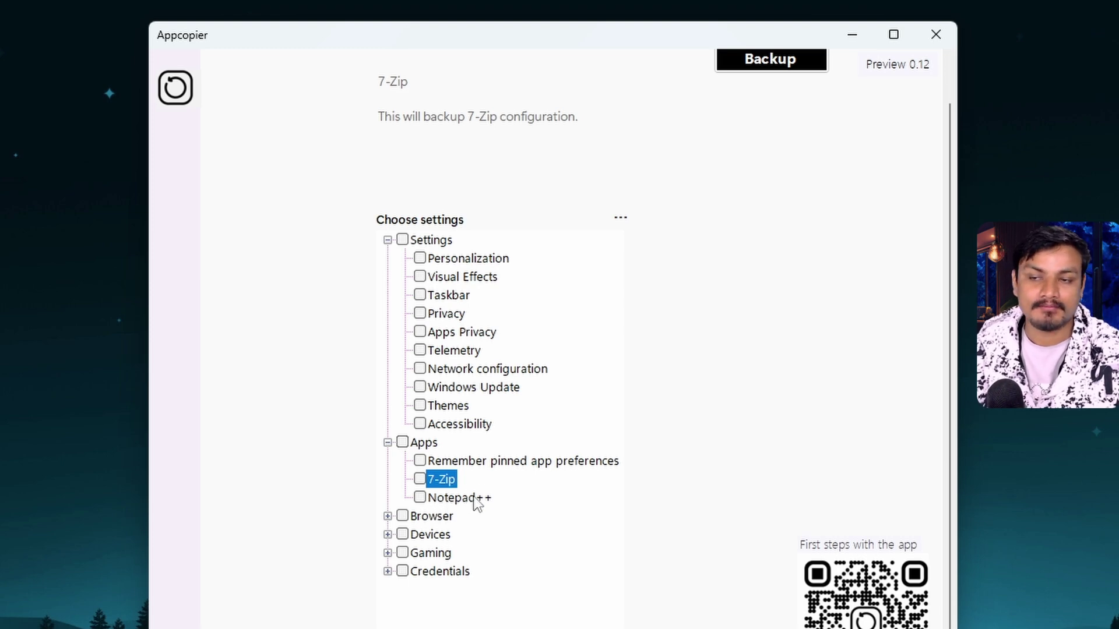
pyautogui.press('Up')
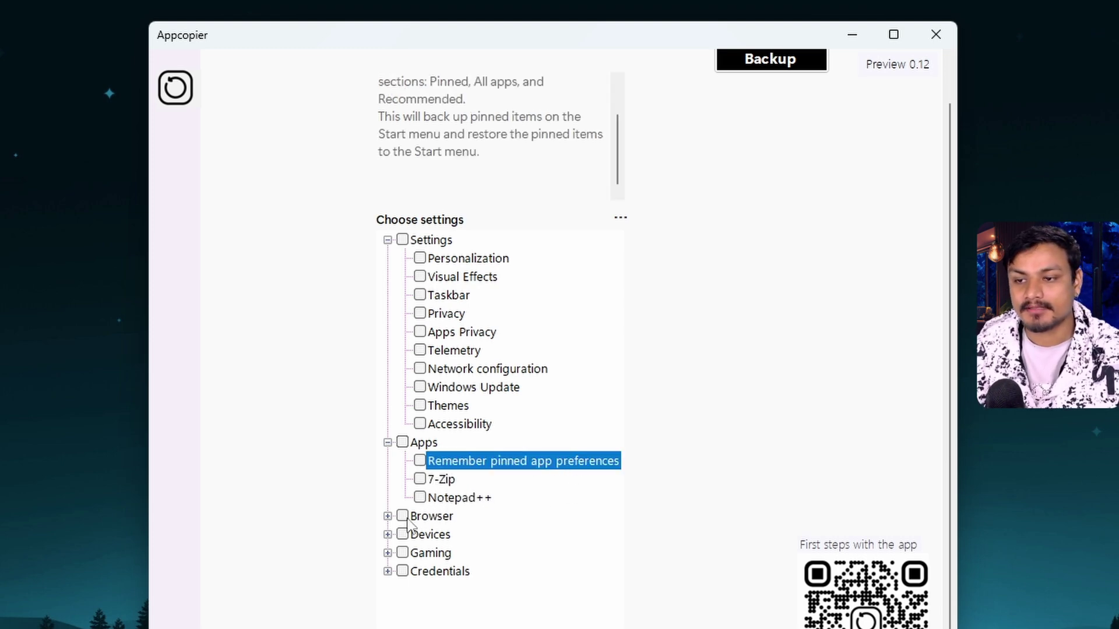
pyautogui.click(387, 516)
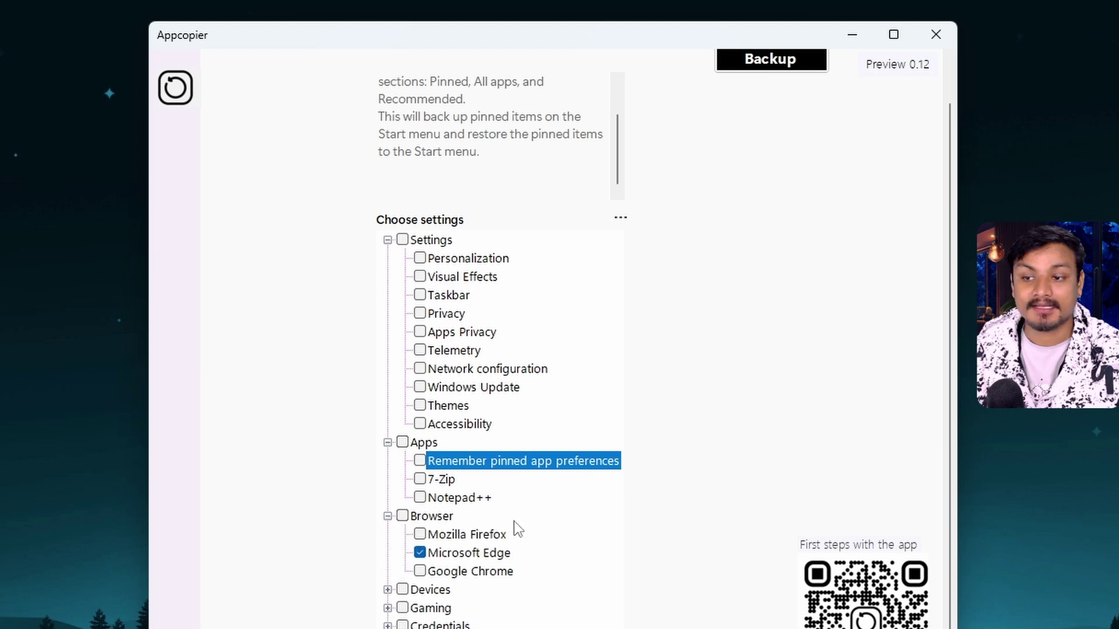
pyautogui.click(430, 554)
pyautogui.click(420, 553)
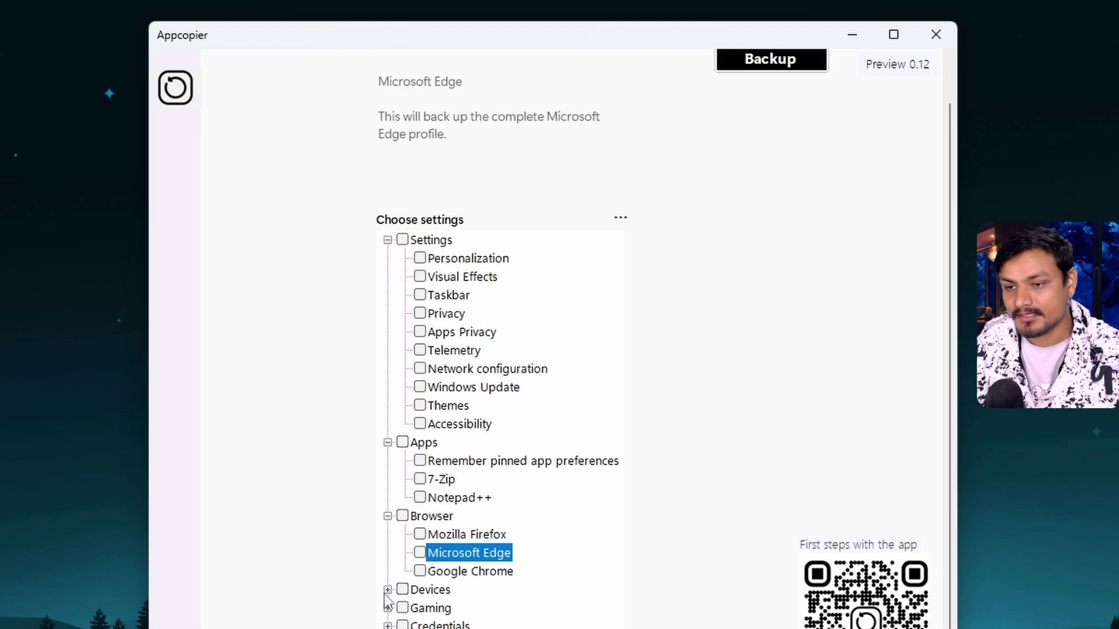
pyautogui.click(387, 590)
pyautogui.click(448, 552)
pyautogui.scroll(-1, 614, 446)
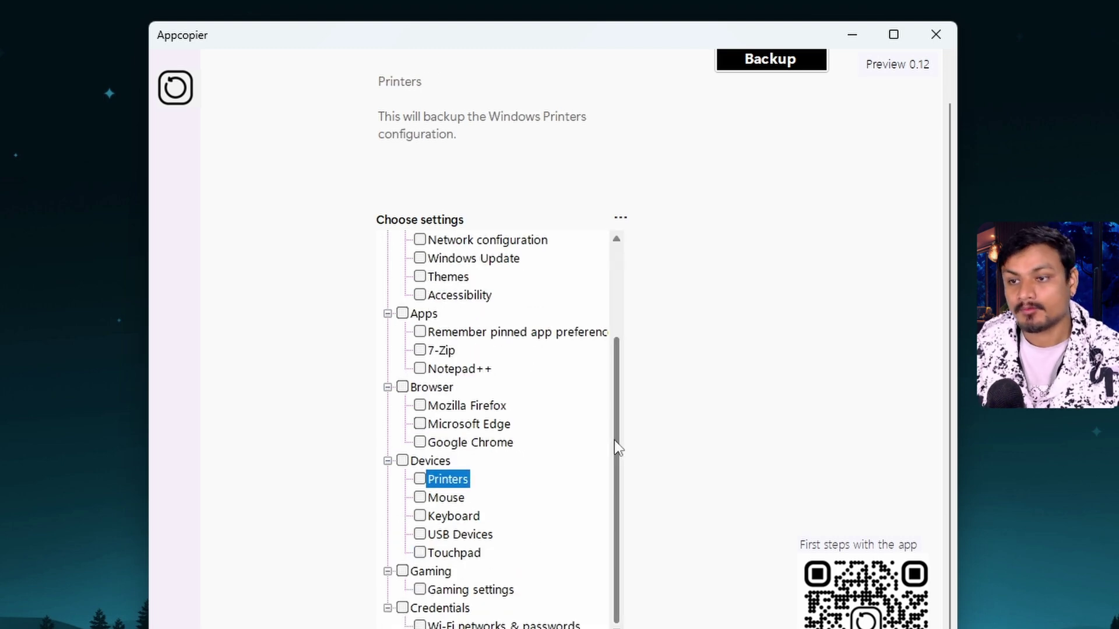
pyautogui.moveTo(615, 445); pyautogui.dragTo(619, 350)
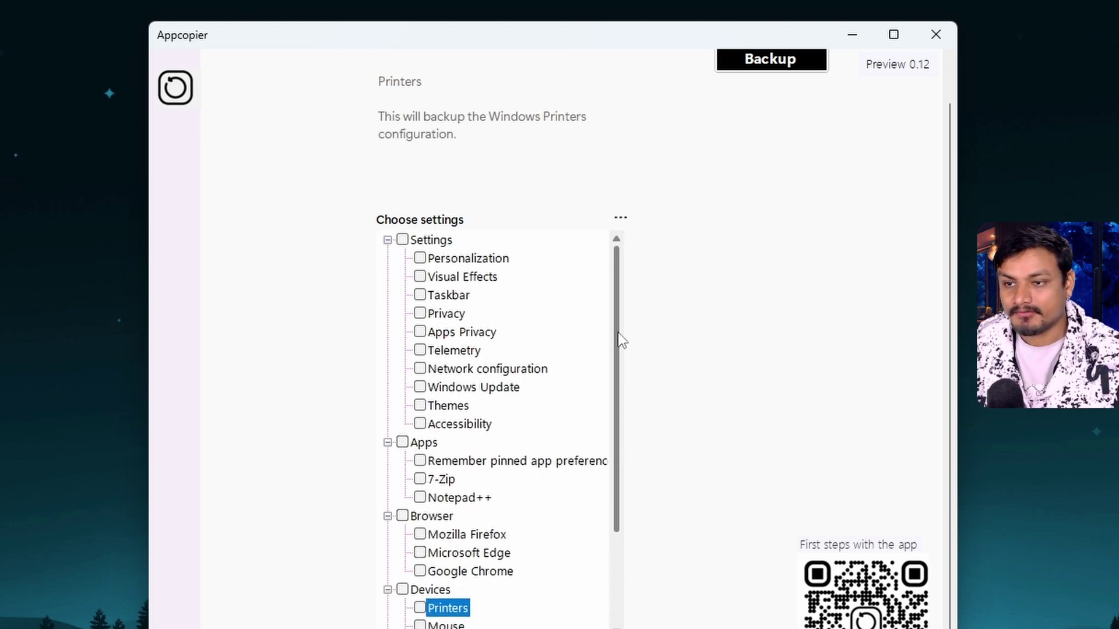
# Back up only the Taskbar setting
pyautogui.click(421, 296)
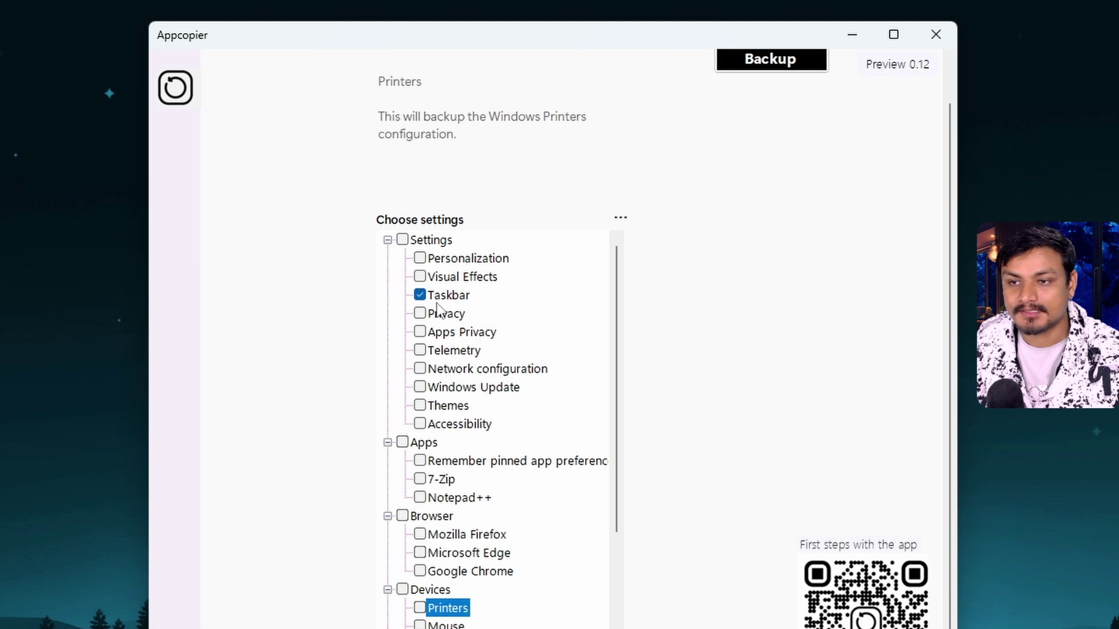
pyautogui.scroll(1, 776, 68)
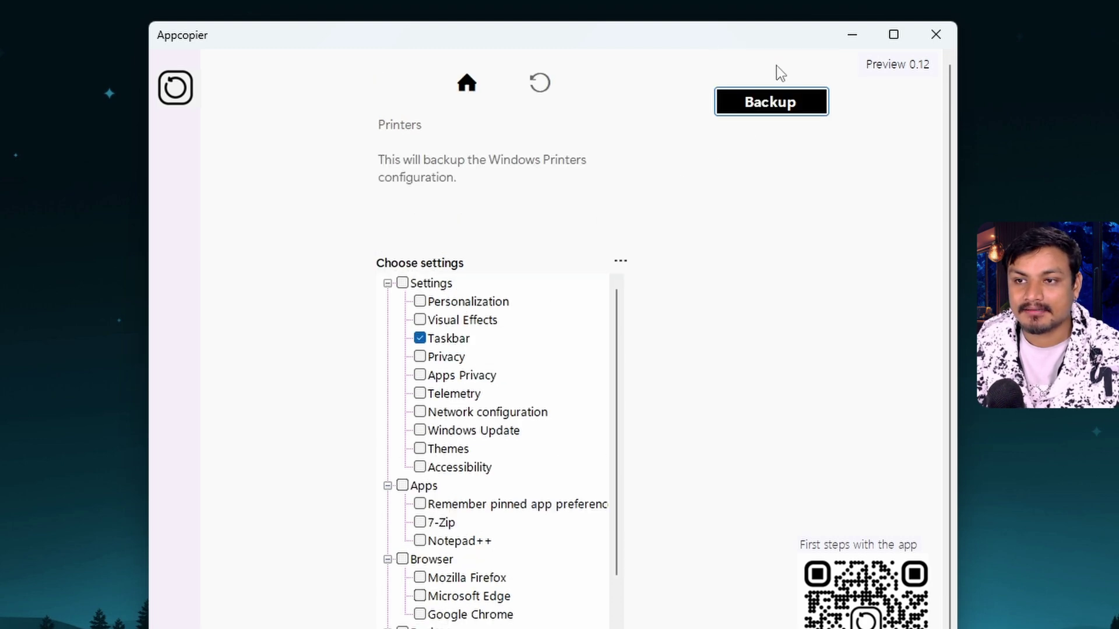
pyautogui.click(763, 108)
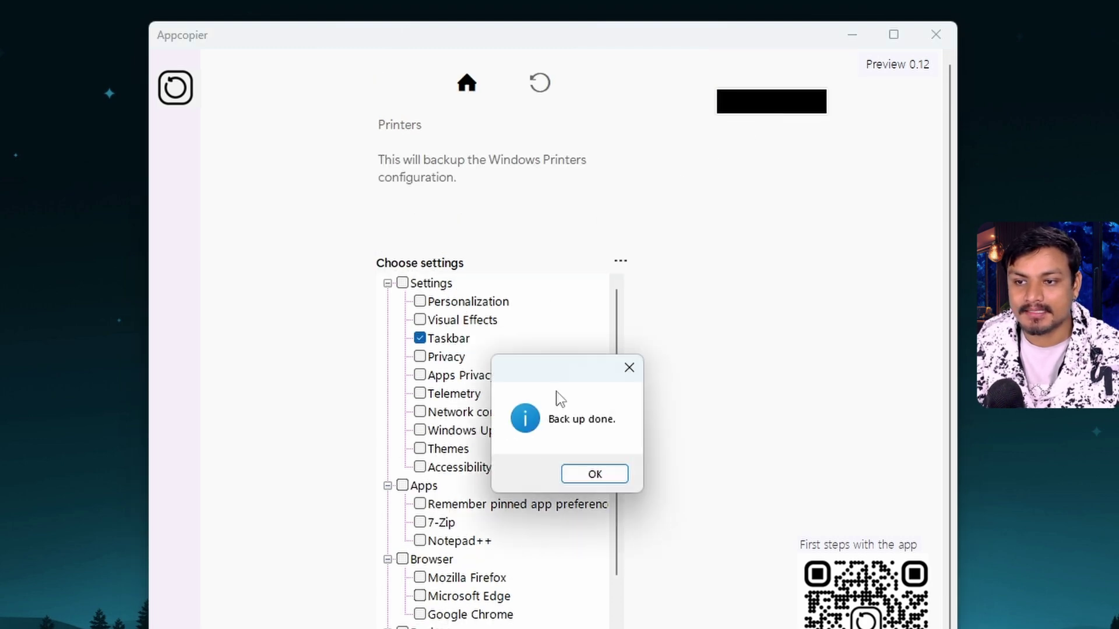
# Dismiss the done message and browse into app\2023-12-25 - 09.52 to find backup_log.txt and Taskbar.reg
pyautogui.click(594, 473)
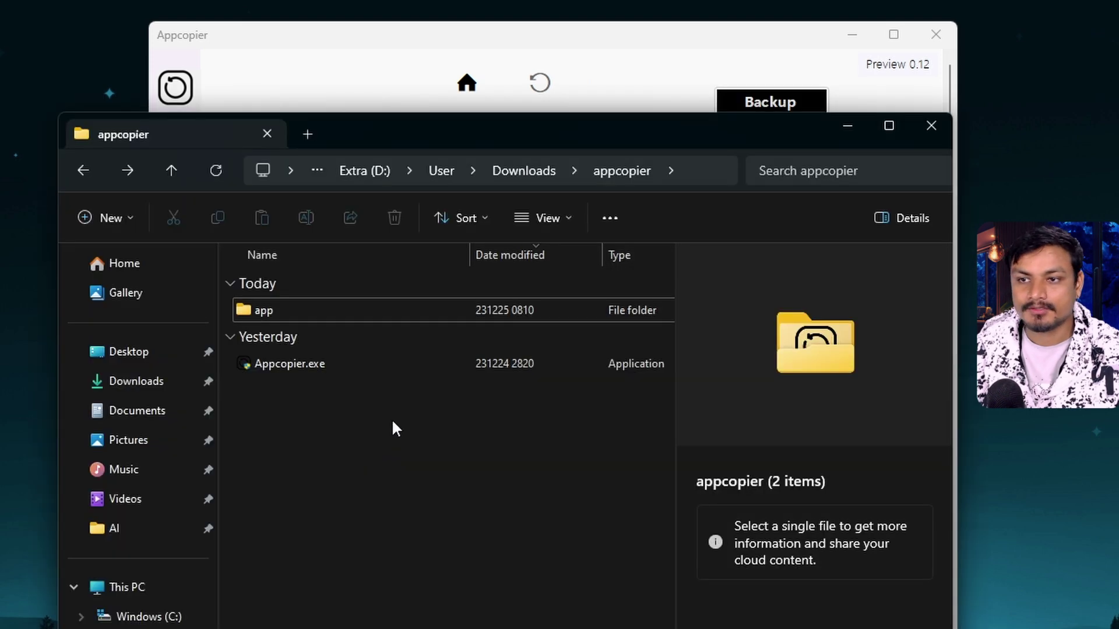
pyautogui.doubleClick(295, 320)
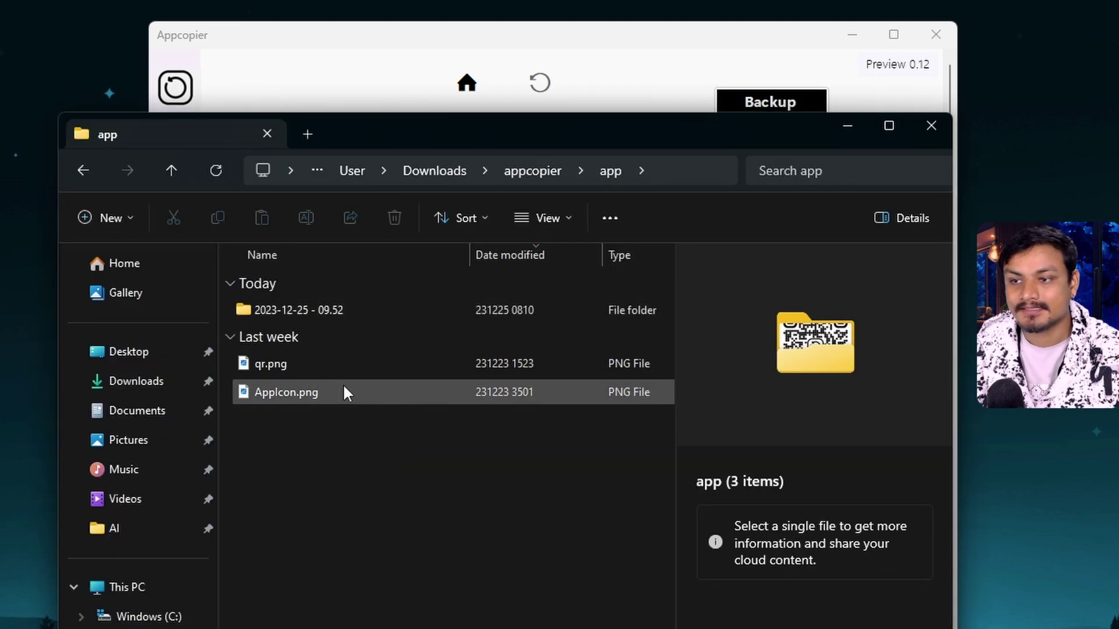
pyautogui.click(337, 310)
pyautogui.doubleClick(337, 310)
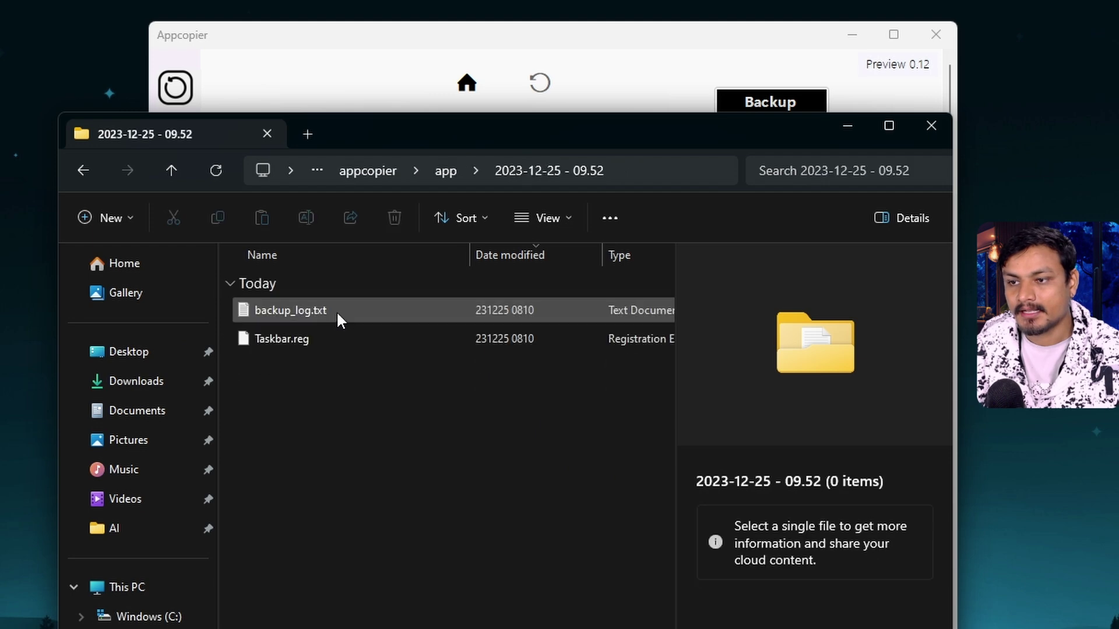
pyautogui.click(328, 338)
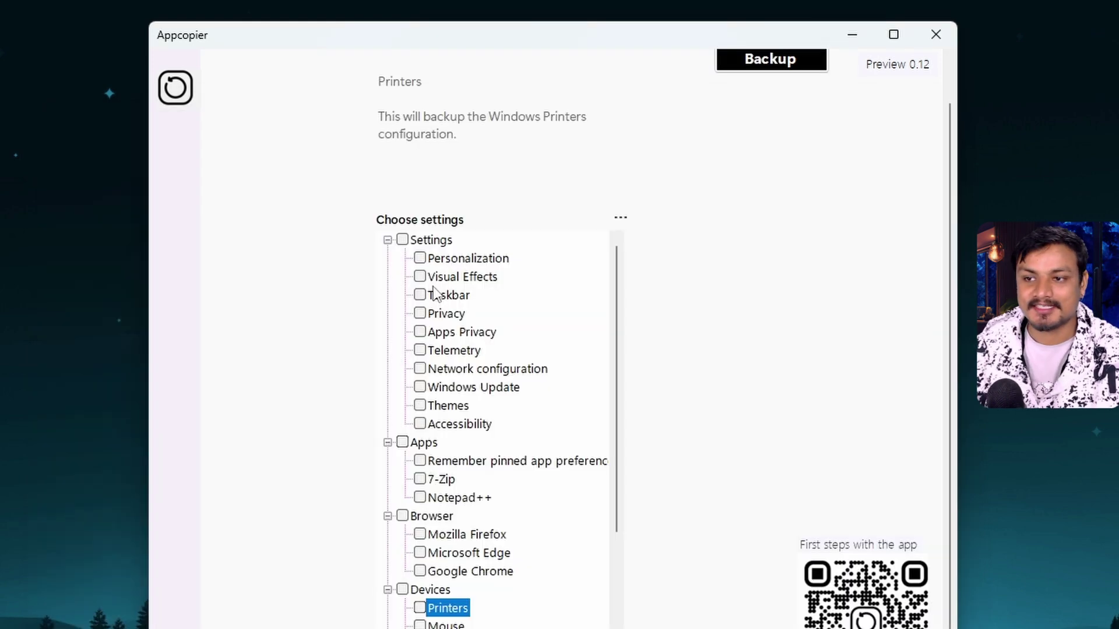
pyautogui.click(421, 257)
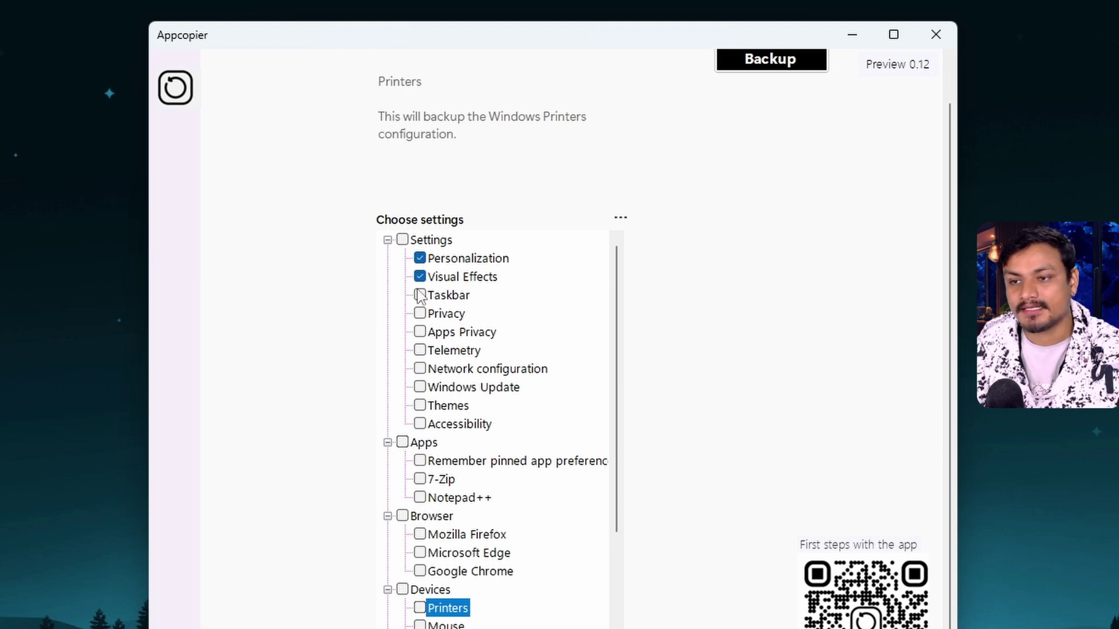
pyautogui.click(419, 294)
pyautogui.click(420, 313)
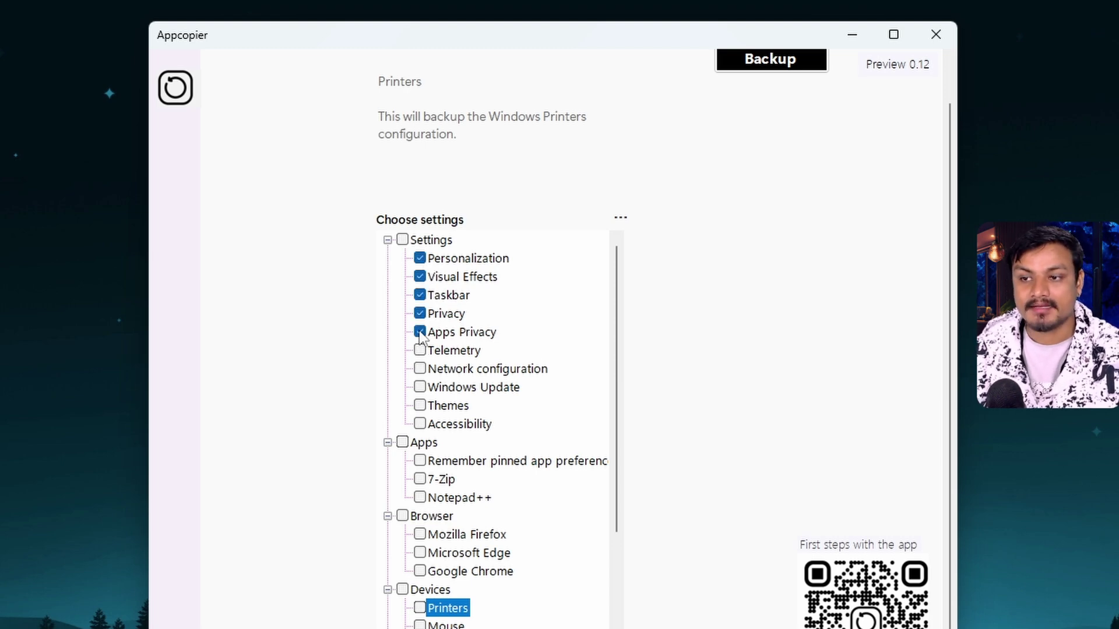
pyautogui.click(419, 258)
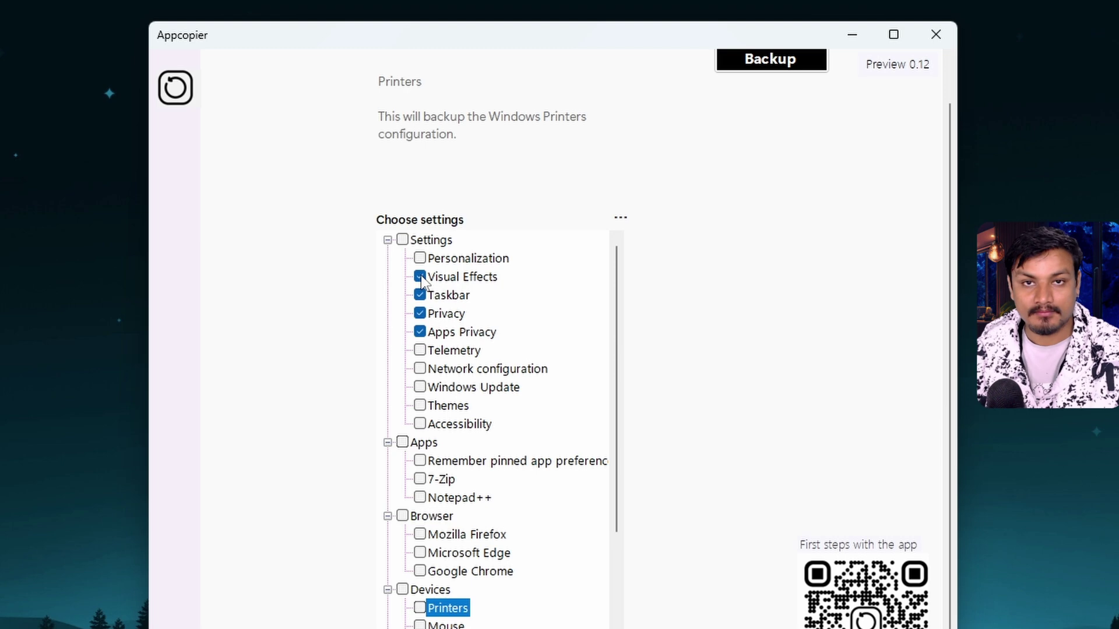
pyautogui.click(420, 277)
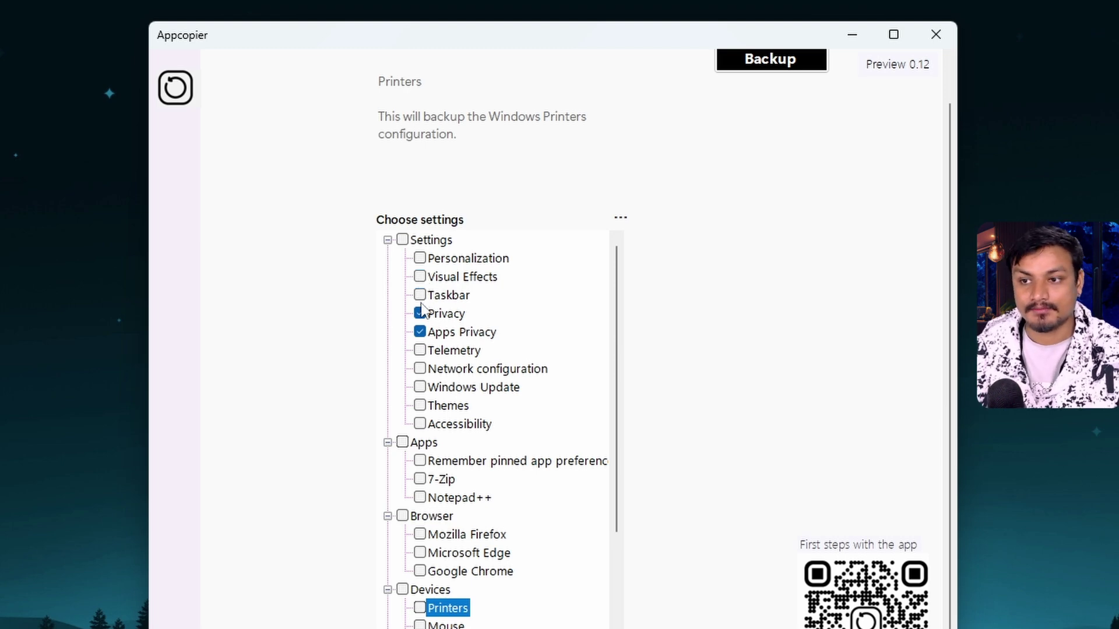
pyautogui.click(419, 313)
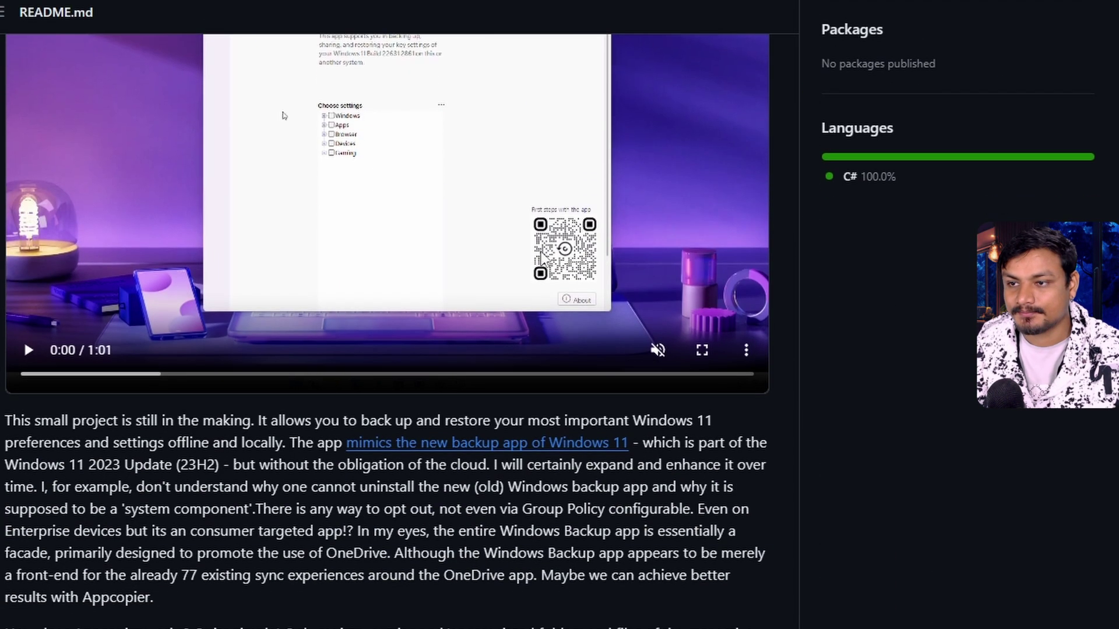
# Play the README's embedded demo video full screen
pyautogui.click(702, 350)
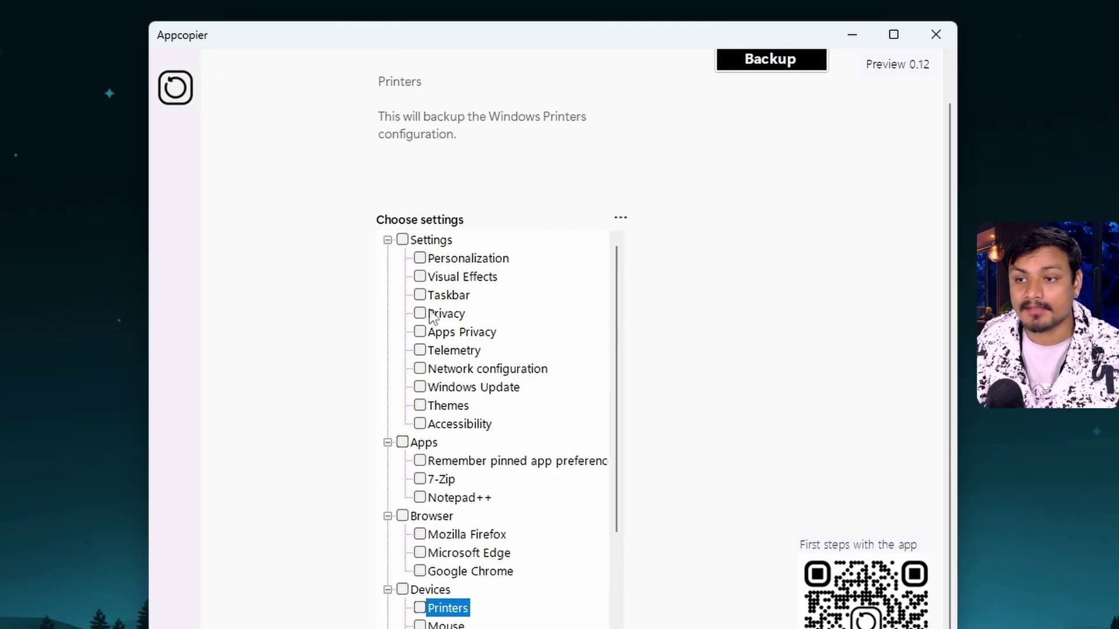
# Tick Personalization, Visual Effects, Taskbar and Privacy, then show the restore page listing the 2023-12-25 - 09.52 backup
pyautogui.click(420, 258)
pyautogui.click(419, 294)
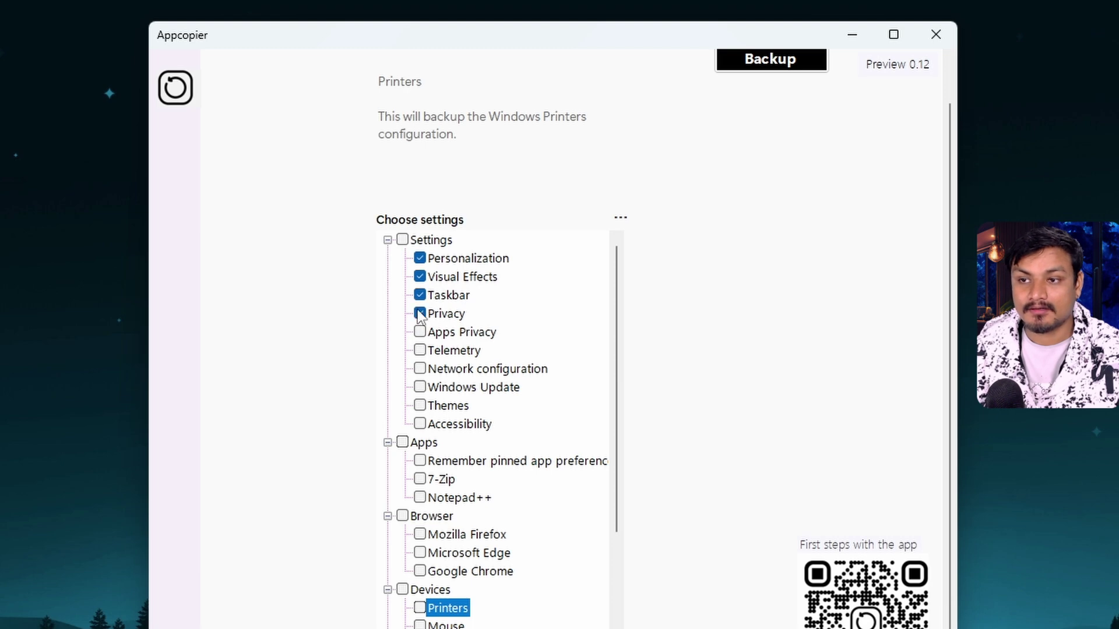
pyautogui.scroll(1, 576, 118)
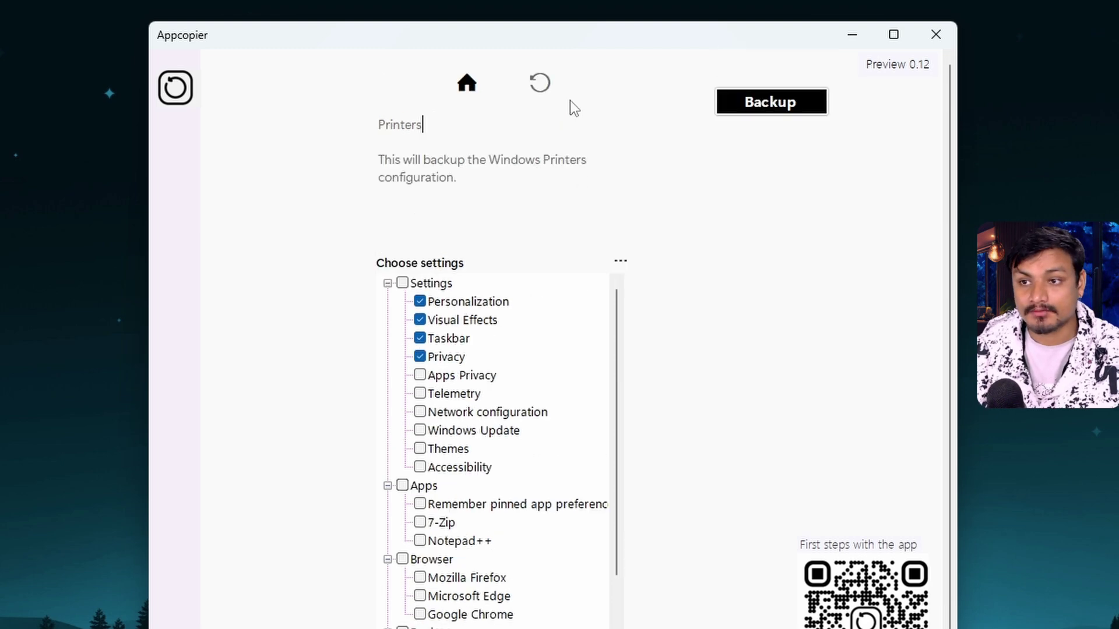
pyautogui.scroll(-1, 617, 444)
pyautogui.scroll(-3, 617, 517)
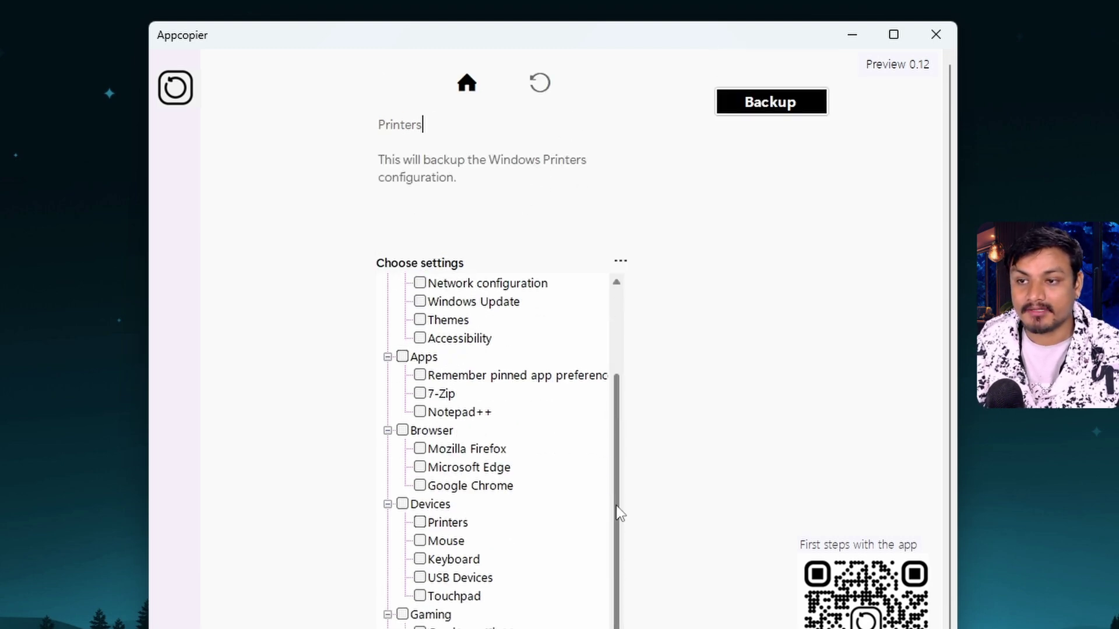
pyautogui.scroll(5, 464, 291)
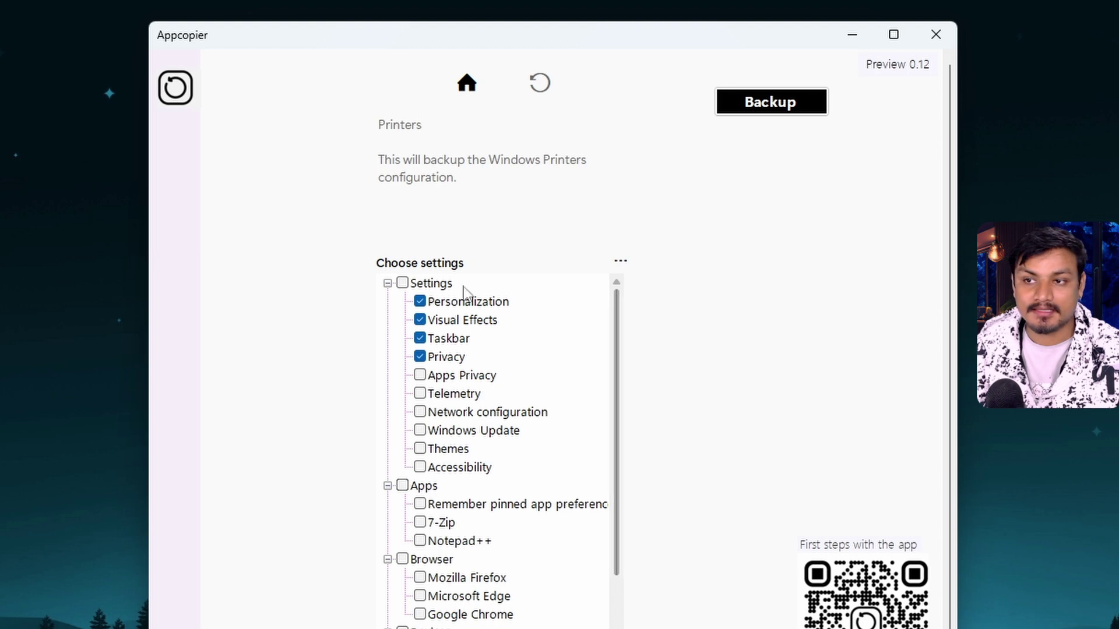
pyautogui.click(544, 91)
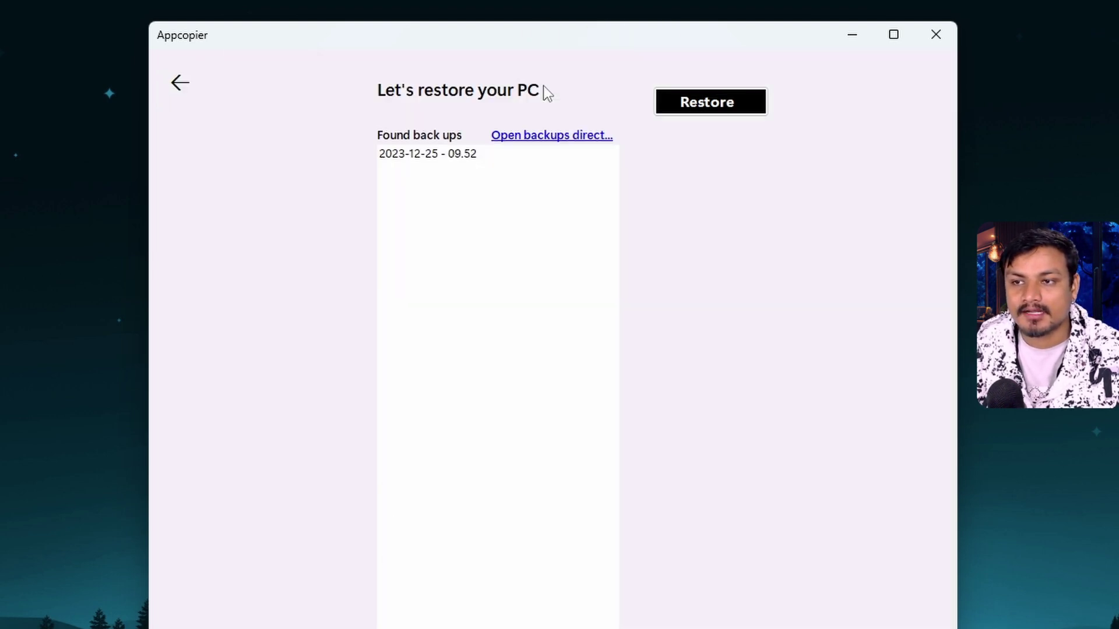
# Confirm the 2023-12-25 - 09.52 backup includes Taskbar and return to the main backup page
pyautogui.click(459, 164)
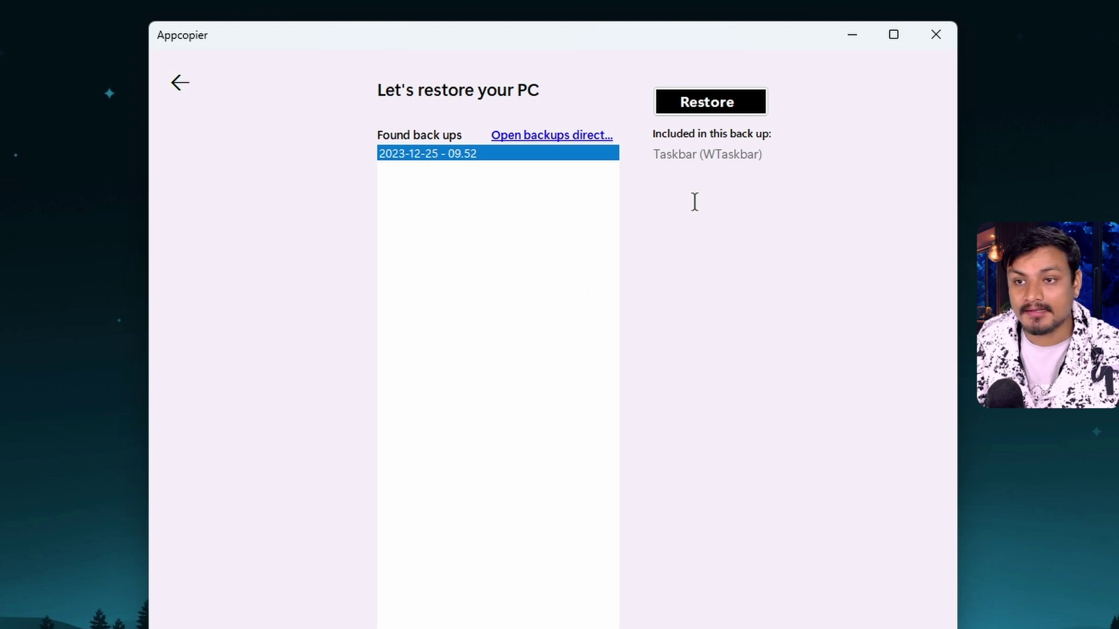
pyautogui.moveTo(655, 155); pyautogui.dragTo(699, 155)
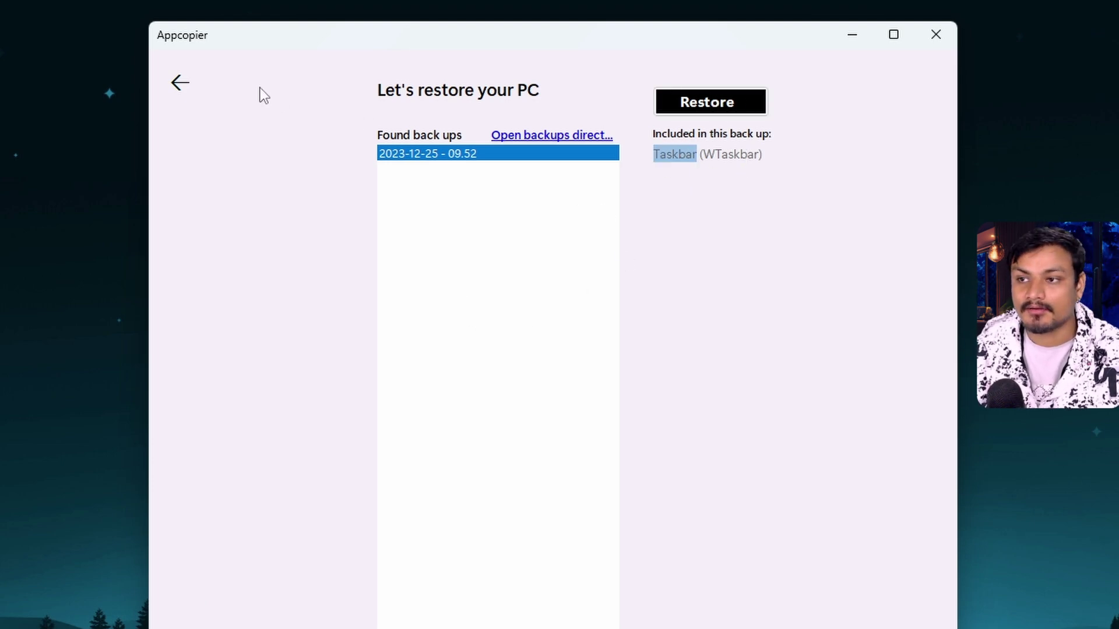
pyautogui.click(181, 84)
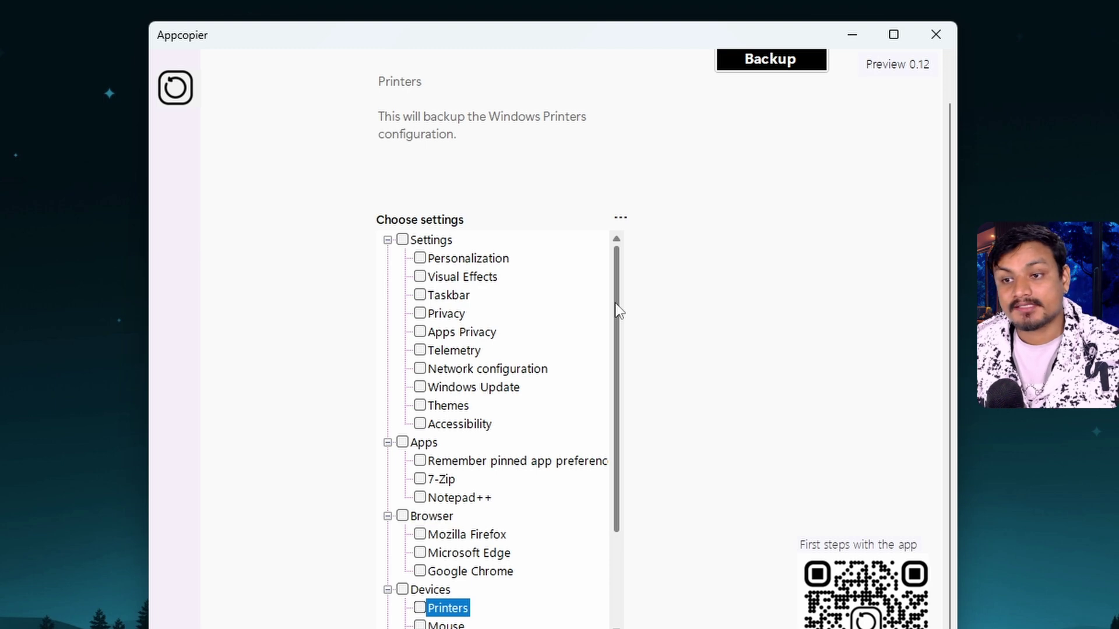
pyautogui.moveTo(616, 308)
pyautogui.mouseDown()
pyautogui.moveTo(612, 419)
pyautogui.moveTo(602, 282)
pyautogui.mouseUp()
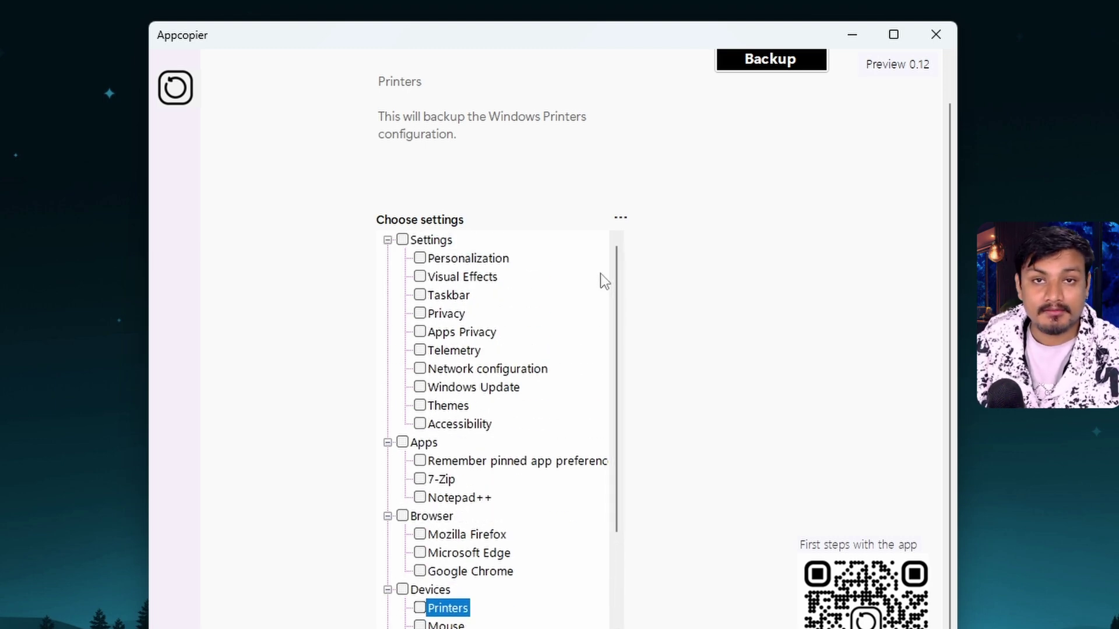